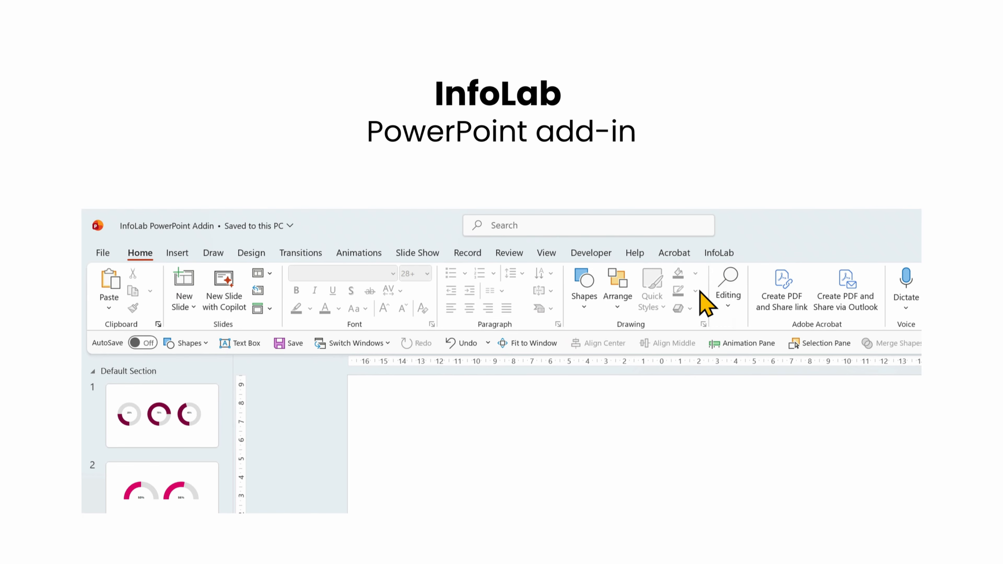
pyautogui.click(721, 254)
pyautogui.click(192, 328)
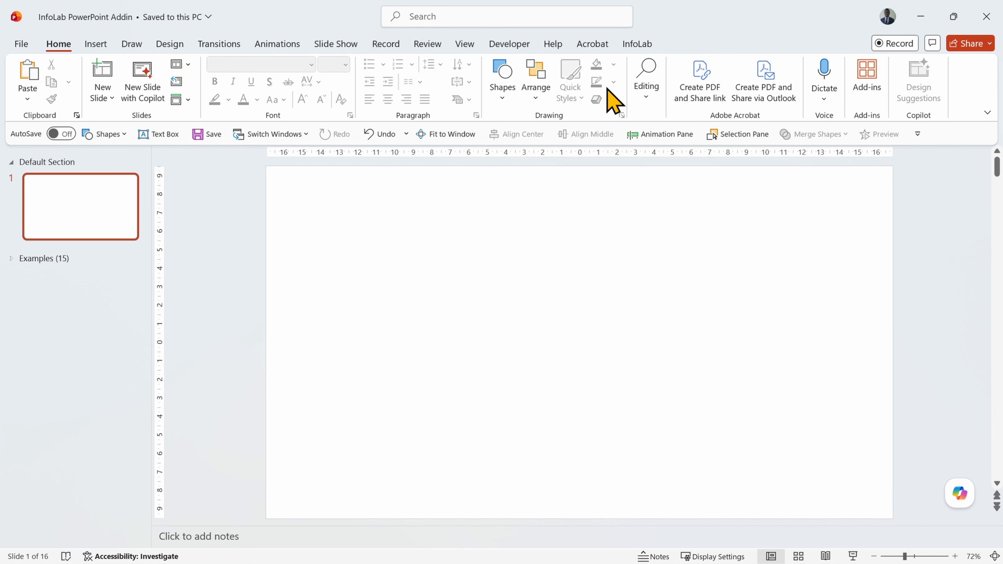
# Insert an InfoLab progress ring set to 25% and move it to the left half of the blank slide.
pyautogui.click(632, 49)
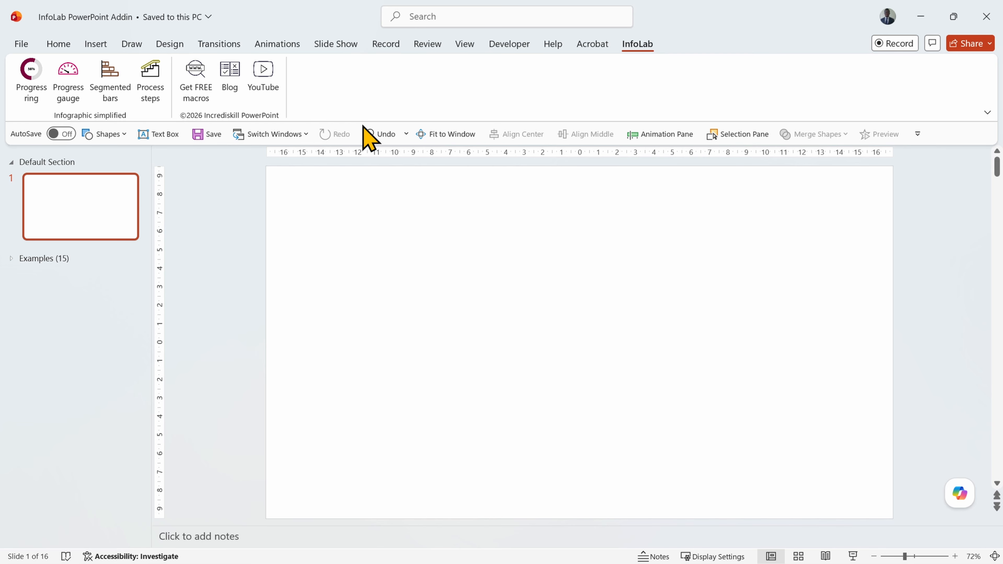
pyautogui.click(34, 97)
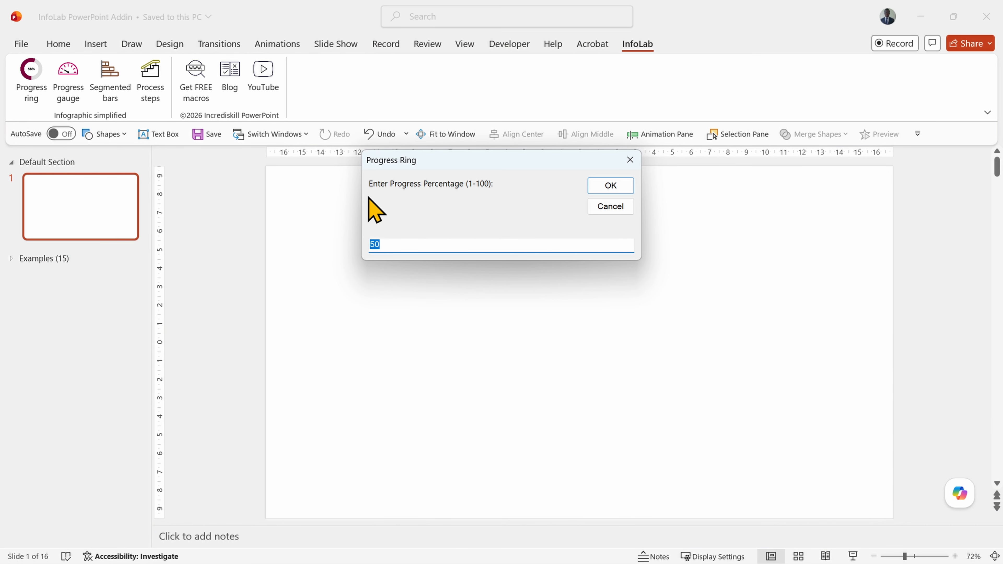
pyautogui.moveTo(514, 165); pyautogui.dragTo(582, 270)
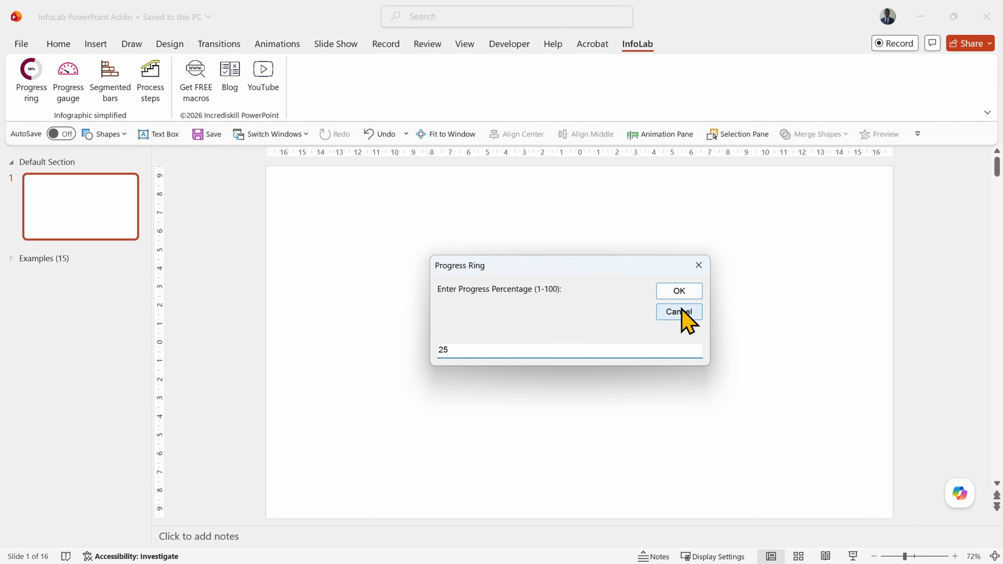
pyautogui.click(679, 292)
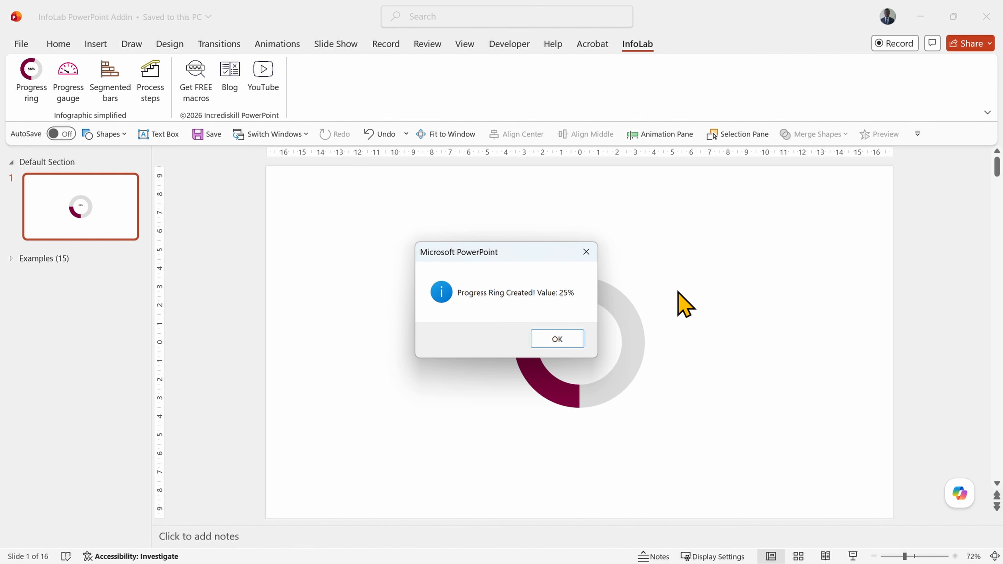
pyautogui.click(556, 342)
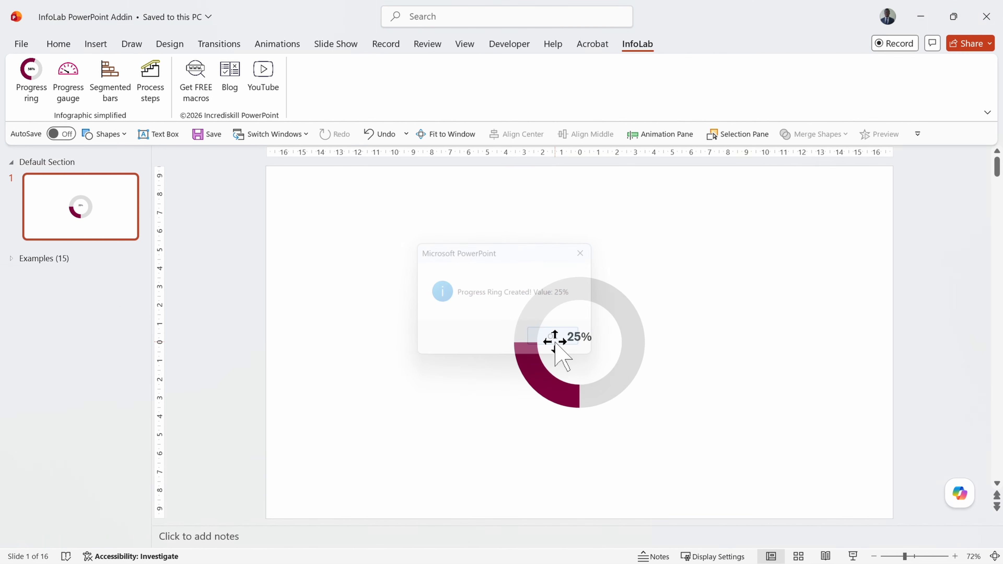
pyautogui.click(621, 377)
pyautogui.moveTo(621, 377); pyautogui.dragTo(433, 370)
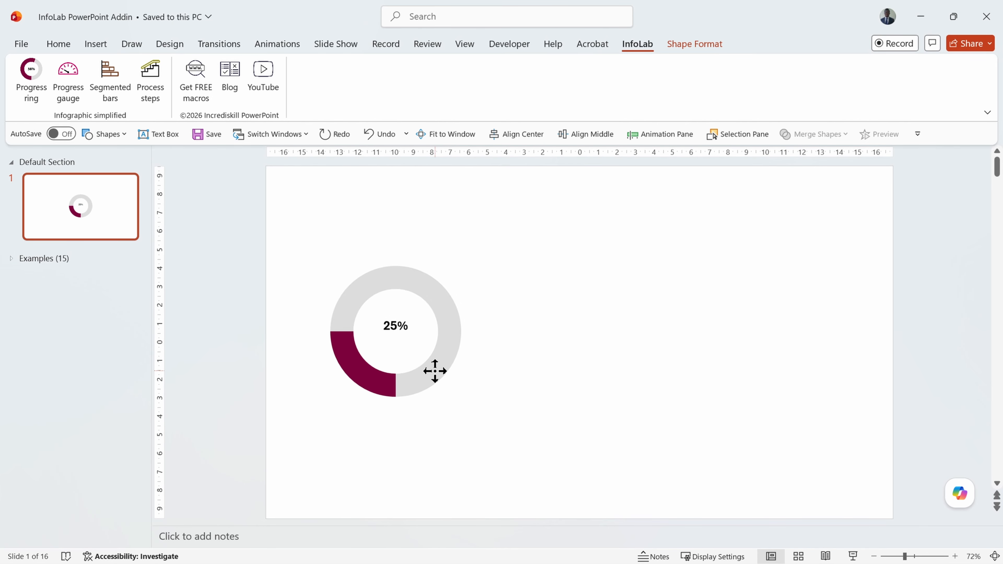
pyautogui.click(382, 215)
# Insert a progress ring set to 75% and align it beside the 25% ring.
pyautogui.click(45, 104)
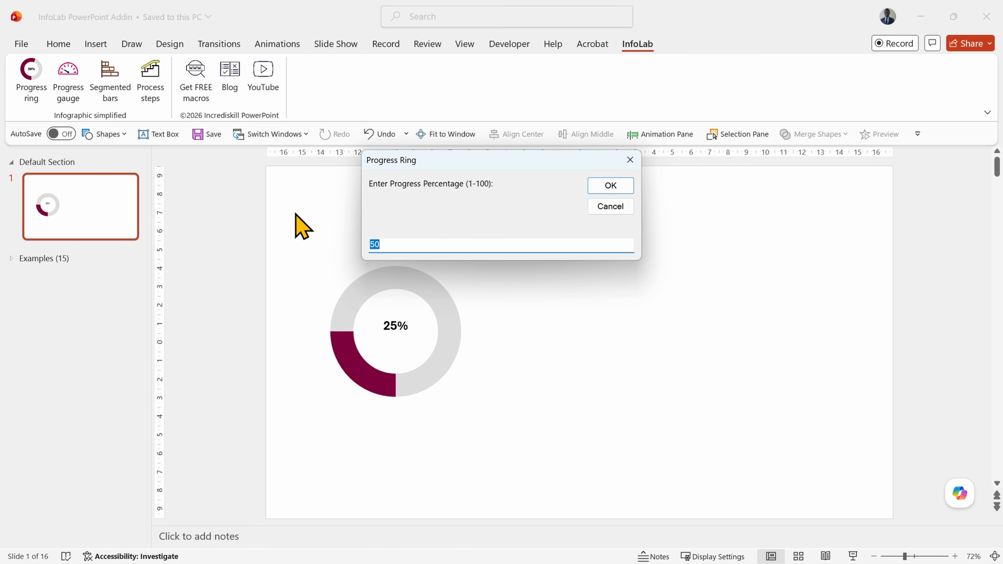
pyautogui.write('75')
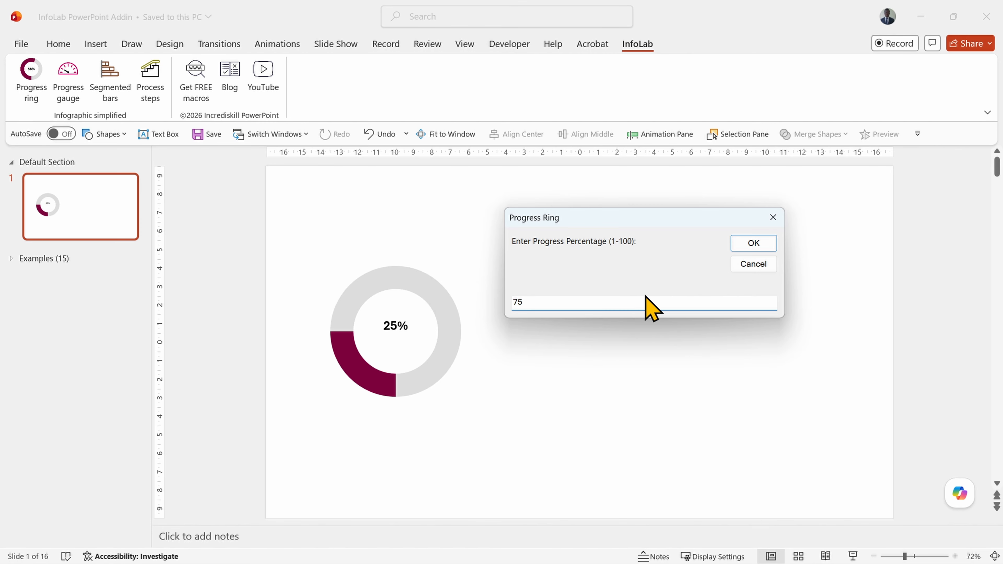
pyautogui.click(750, 247)
pyautogui.click(557, 341)
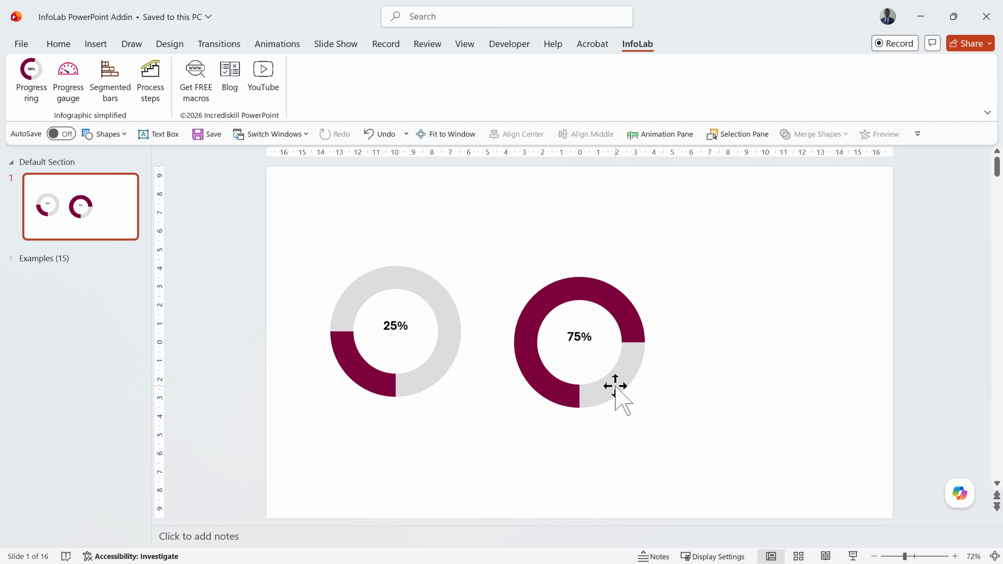
pyautogui.moveTo(613, 385); pyautogui.dragTo(596, 376)
# Insert a progress ring set to 45% and place it to the right of the 75% ring in the same row.
pyautogui.click(35, 98)
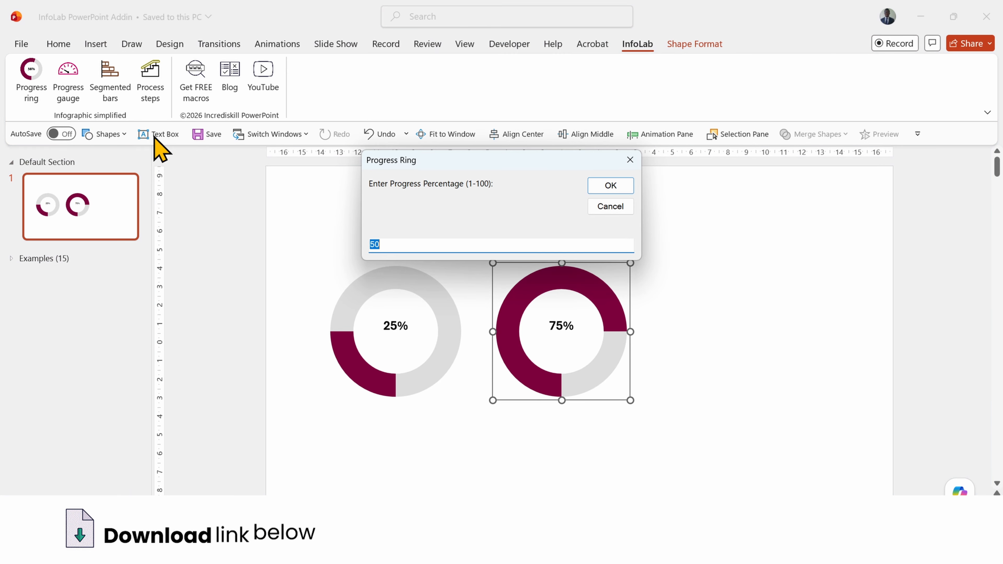
pyautogui.write('45')
pyautogui.click(611, 186)
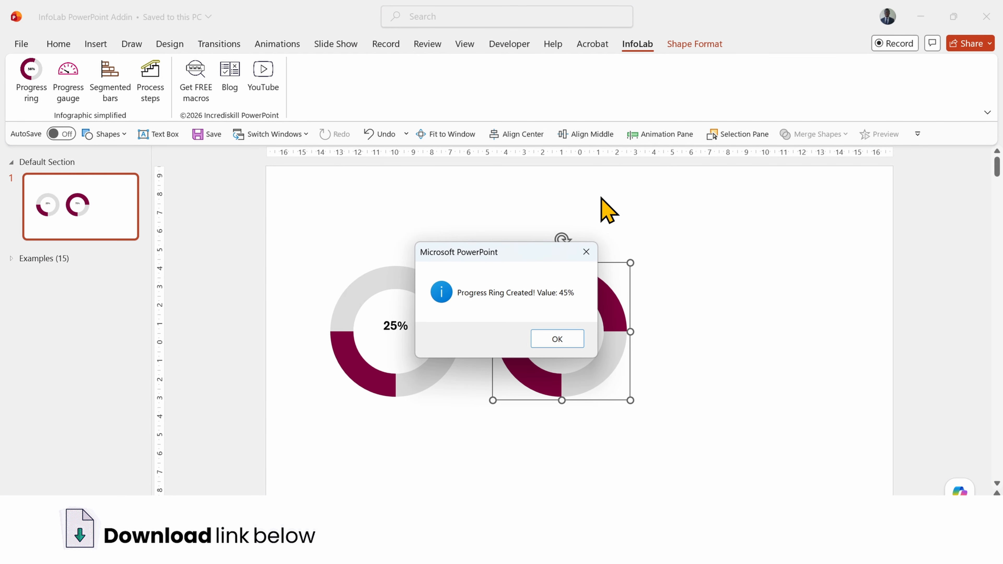
pyautogui.click(558, 338)
pyautogui.moveTo(577, 389); pyautogui.dragTo(754, 388)
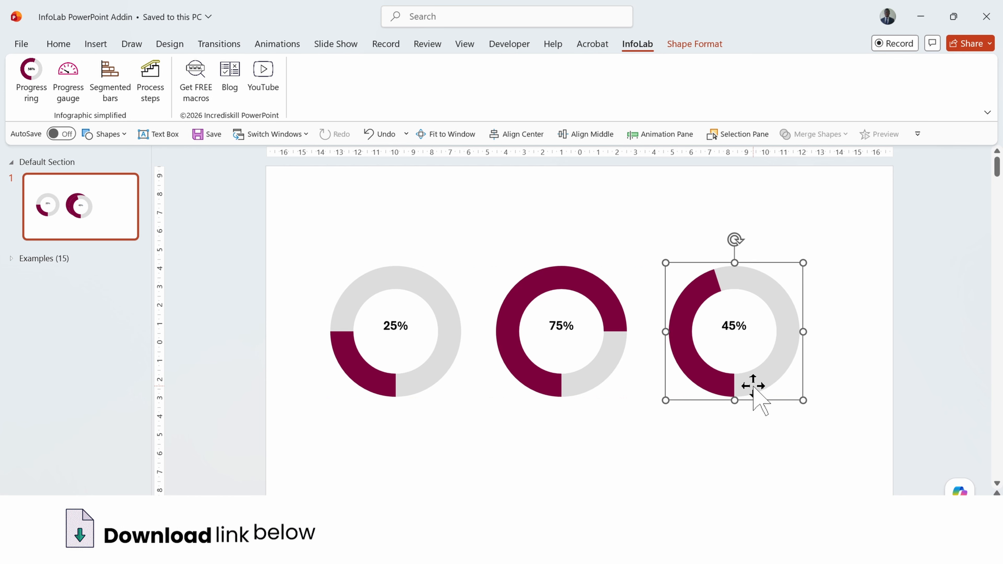
pyautogui.click(777, 460)
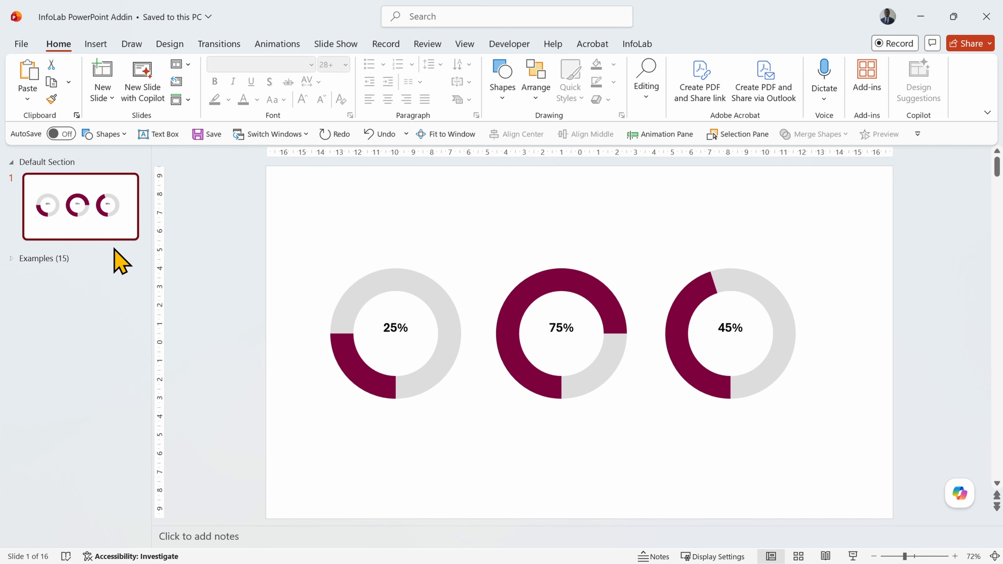
# Add a new slide after slide 1 and delete its title and content placeholders.
pyautogui.click(115, 249)
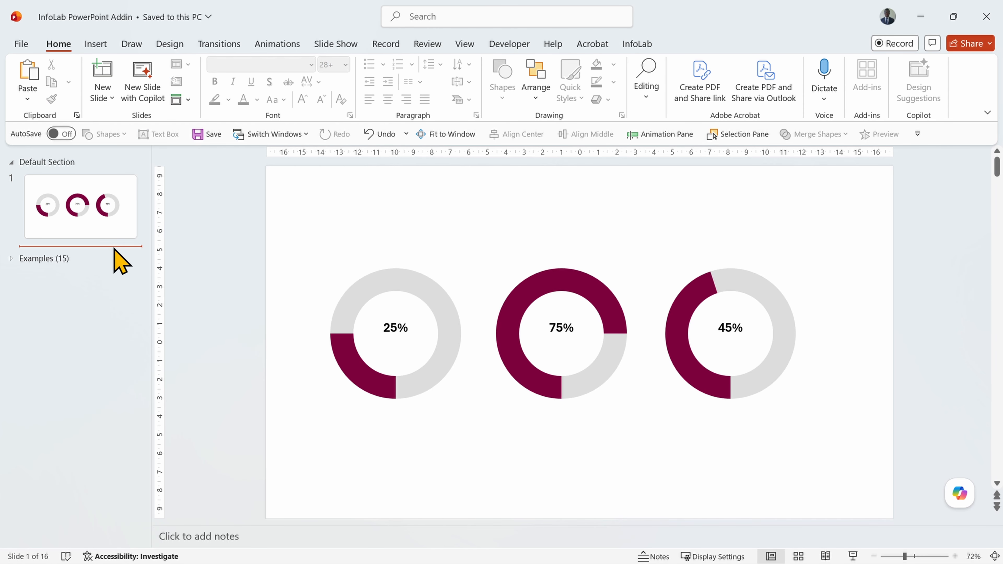
pyautogui.press('Return')
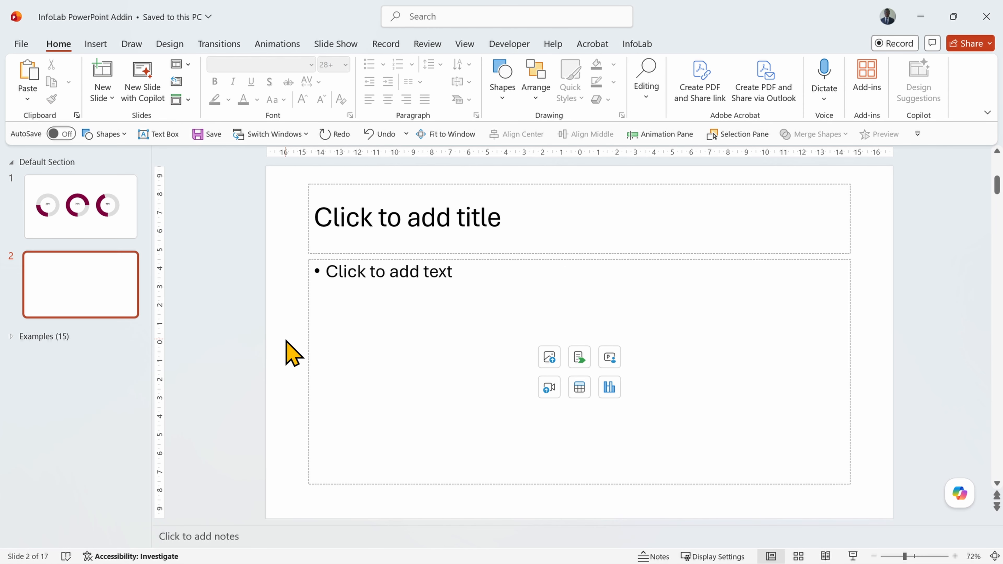
pyautogui.hotkey('ctrl', 'a')
pyautogui.press('Delete')
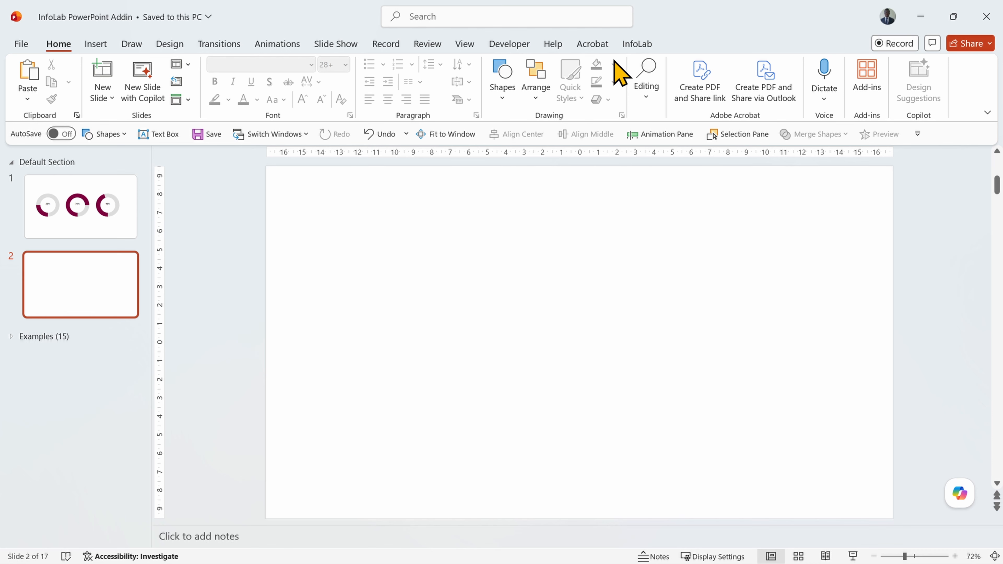
# Try out an InfoLab progress gauge set to 60% in the middle of slide 2, and delete it.
pyautogui.click(637, 44)
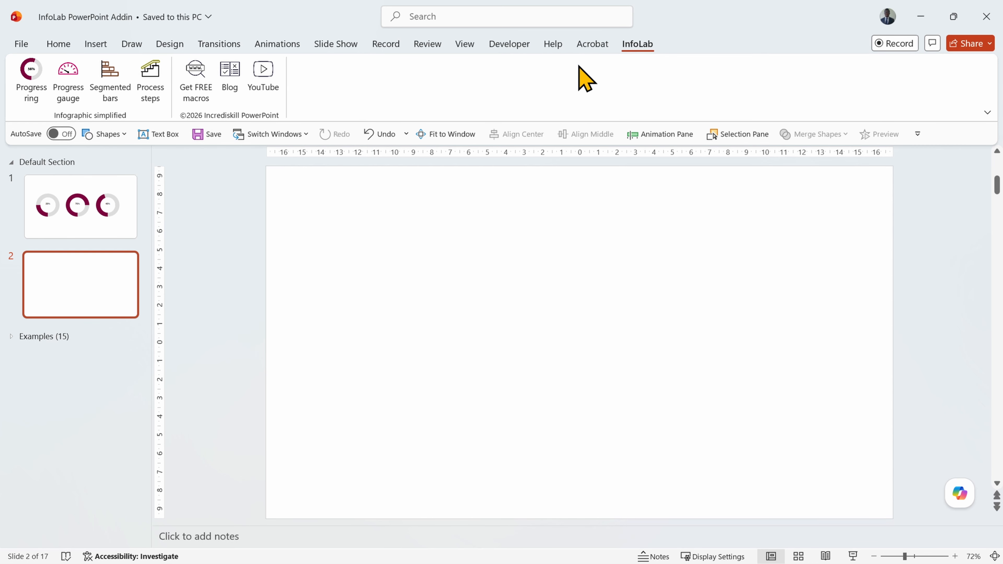
pyautogui.click(71, 89)
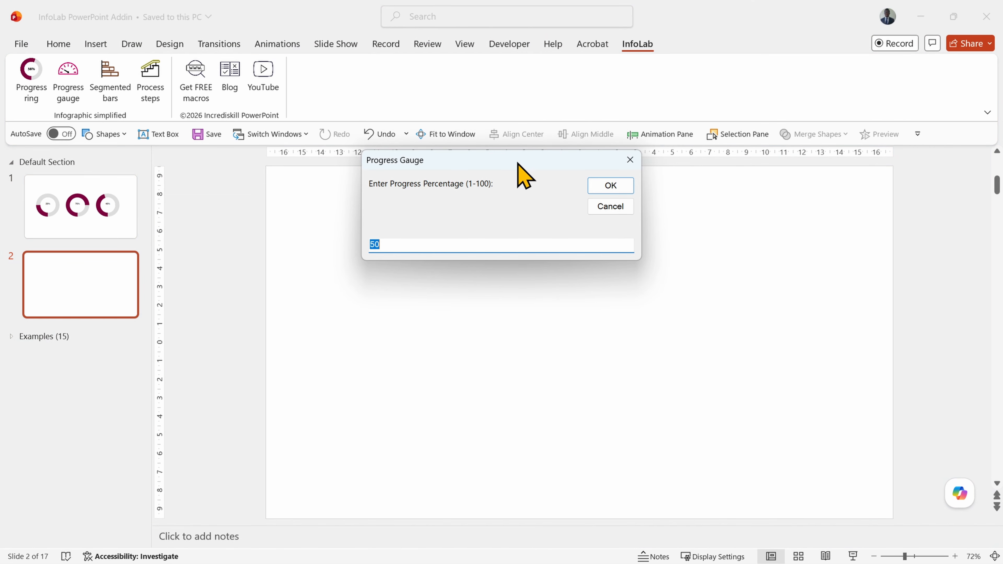
pyautogui.moveTo(517, 161); pyautogui.dragTo(590, 248)
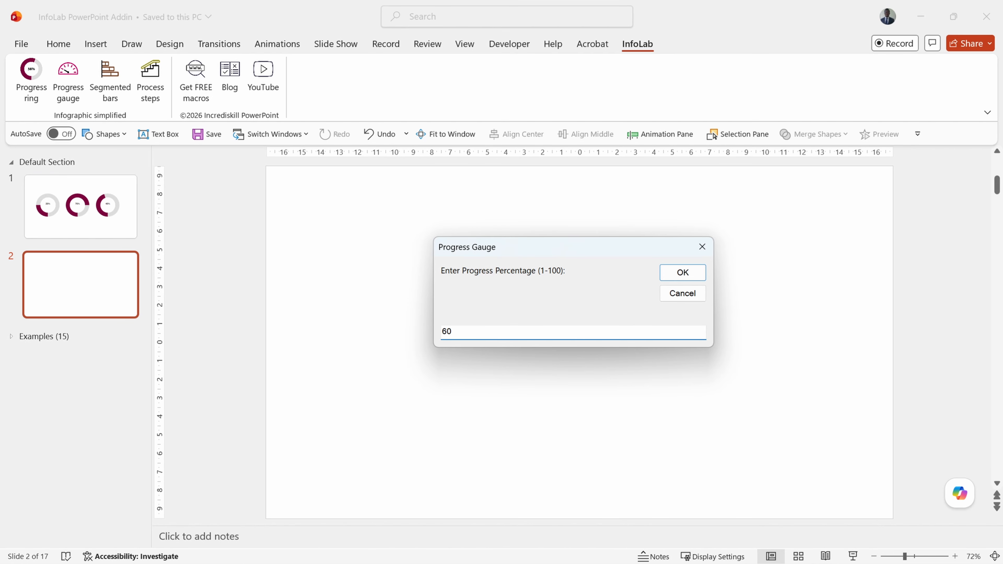
pyautogui.click(679, 276)
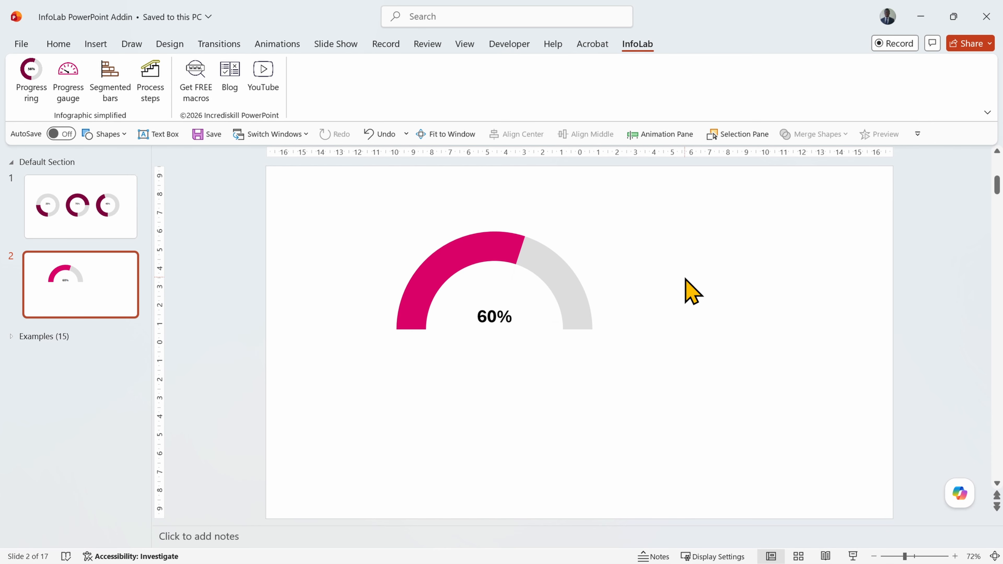
pyautogui.click(573, 305)
pyautogui.moveTo(569, 296); pyautogui.dragTo(648, 331)
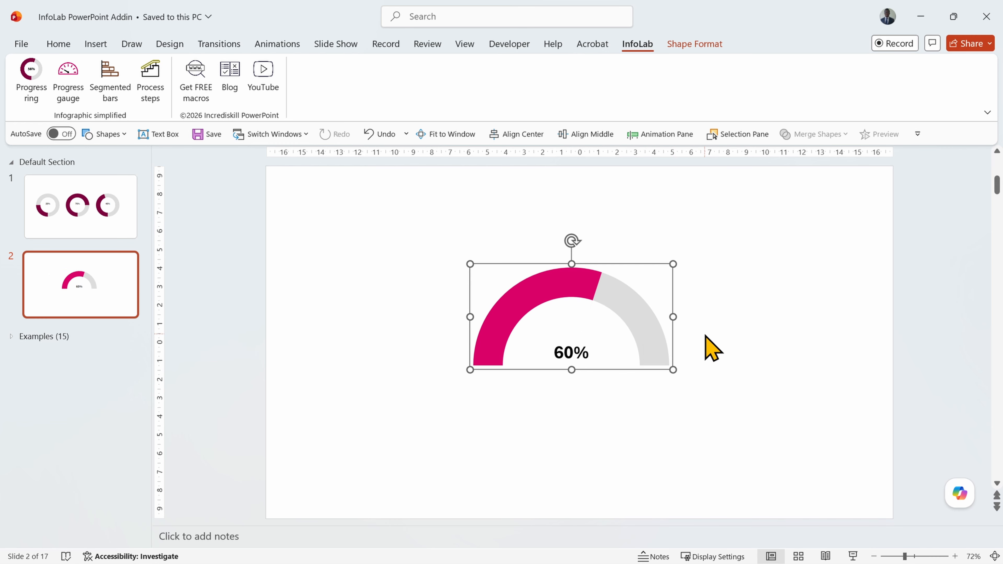
pyautogui.press('Delete')
# Insert a progress gauge with the default 50% and move it to the left half of slide 2.
pyautogui.click(68, 81)
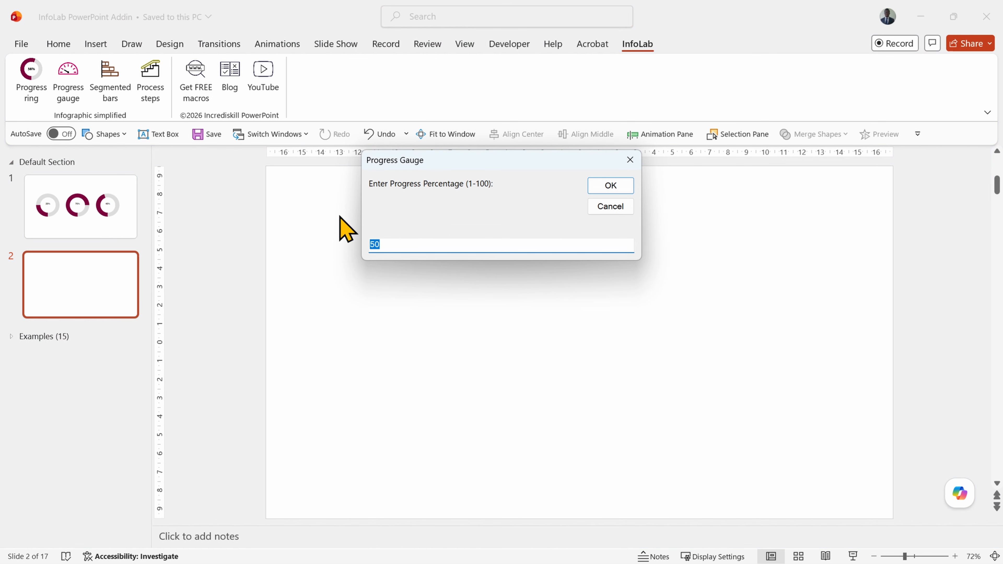
pyautogui.click(657, 266)
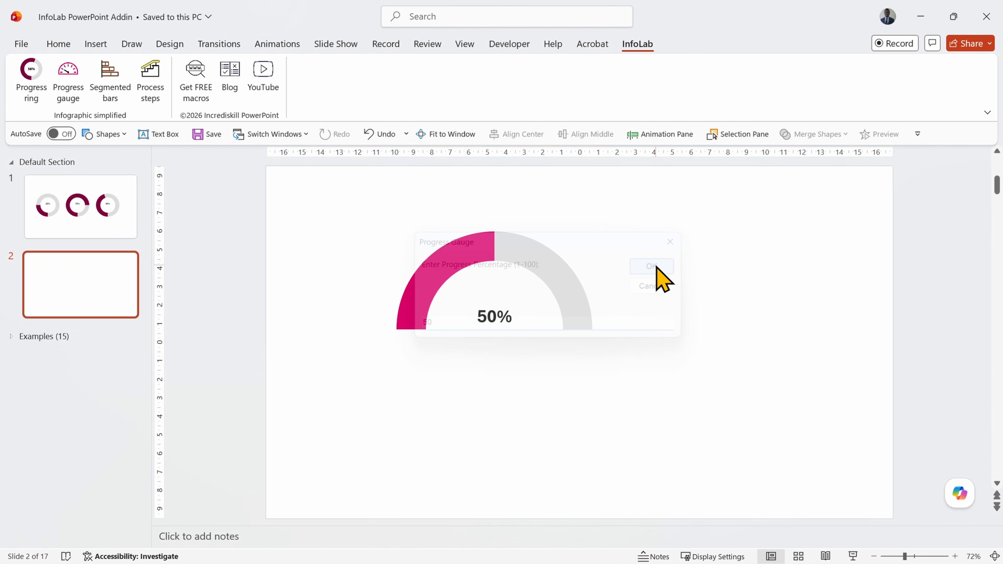
pyautogui.moveTo(517, 335); pyautogui.dragTo(496, 337)
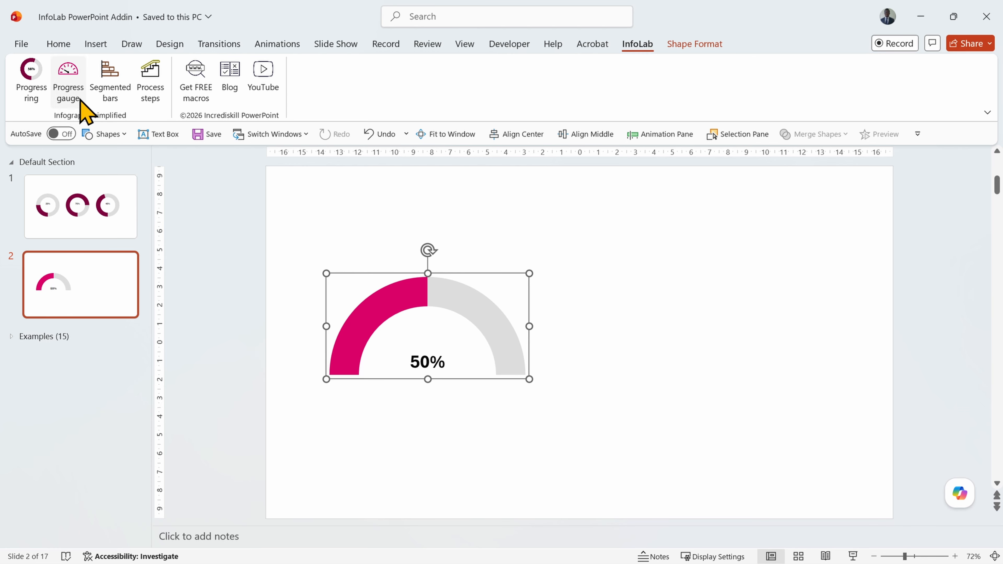
# Insert a progress gauge set to 56% and place it to the right of the 50% gauge.
pyautogui.click(71, 95)
pyautogui.write('56')
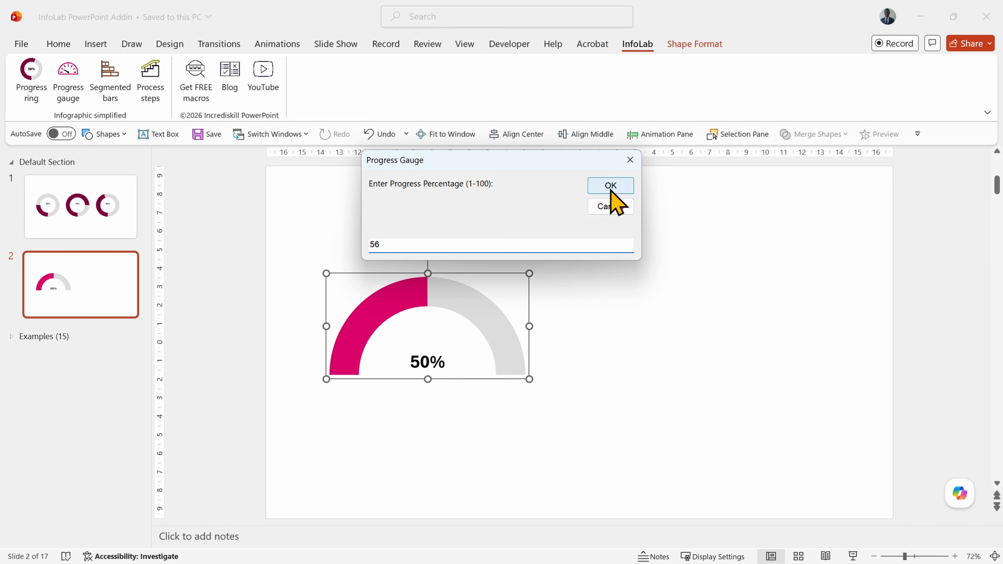
pyautogui.click(610, 186)
pyautogui.moveTo(598, 227); pyautogui.dragTo(699, 306)
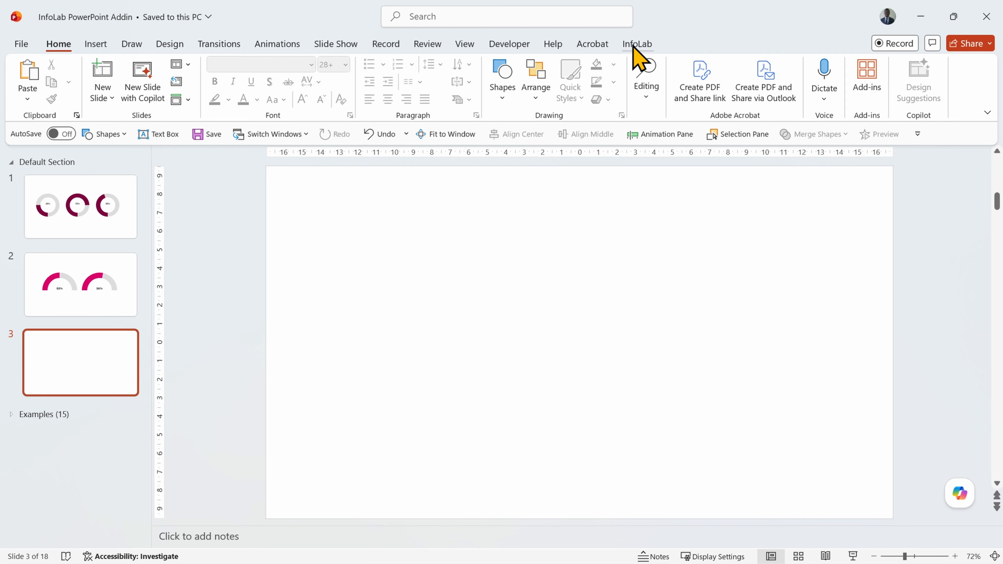
# Start an InfoLab segmented bars chart on the blank slide 3 and set the number of products to 3.
pyautogui.click(634, 44)
pyautogui.click(109, 95)
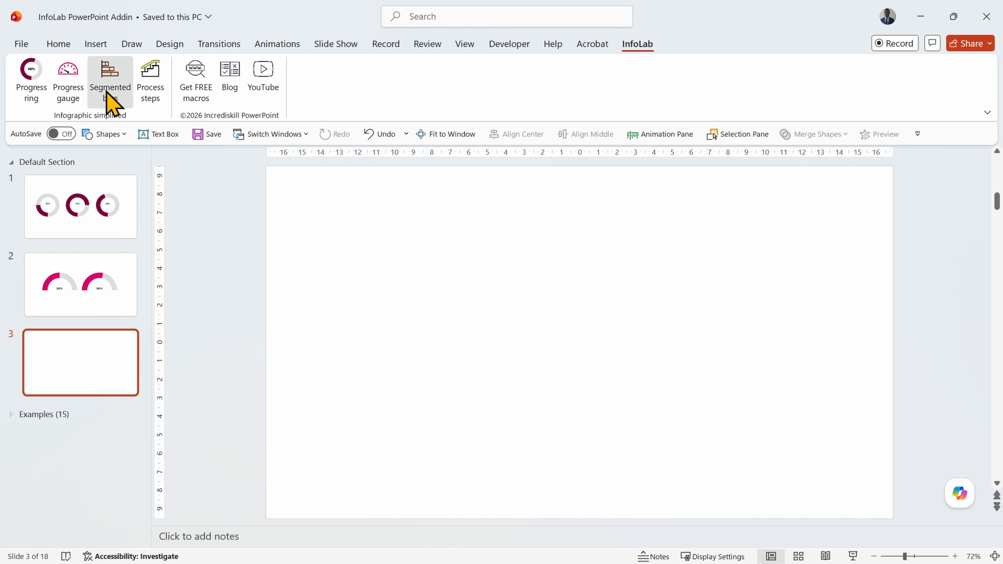
pyautogui.moveTo(520, 157); pyautogui.dragTo(561, 233)
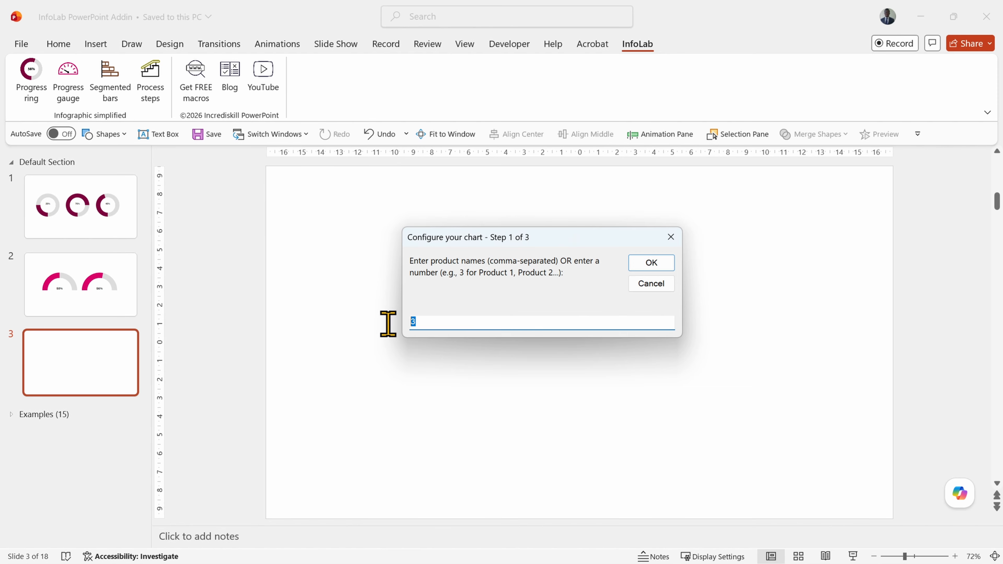
pyautogui.write('Comp')
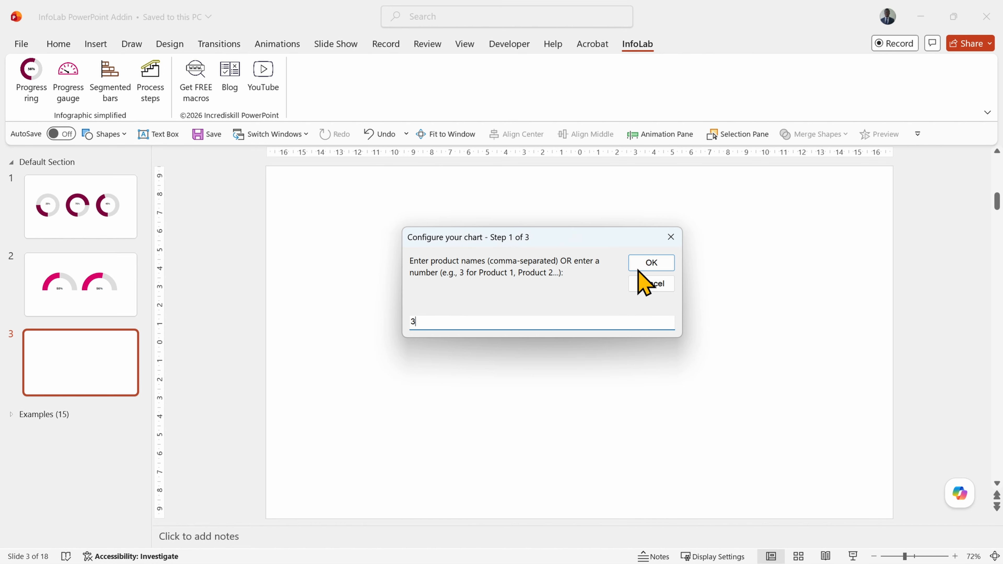
pyautogui.click(650, 264)
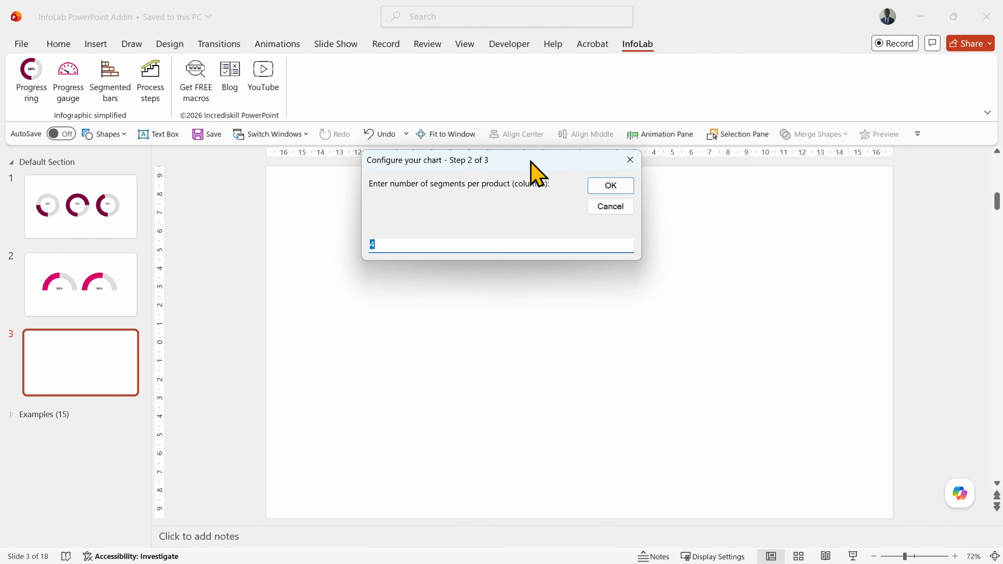
# Set the segmented bars chart to 4 segments per product and continue to the segment values.
pyautogui.moveTo(531, 160); pyautogui.dragTo(602, 256)
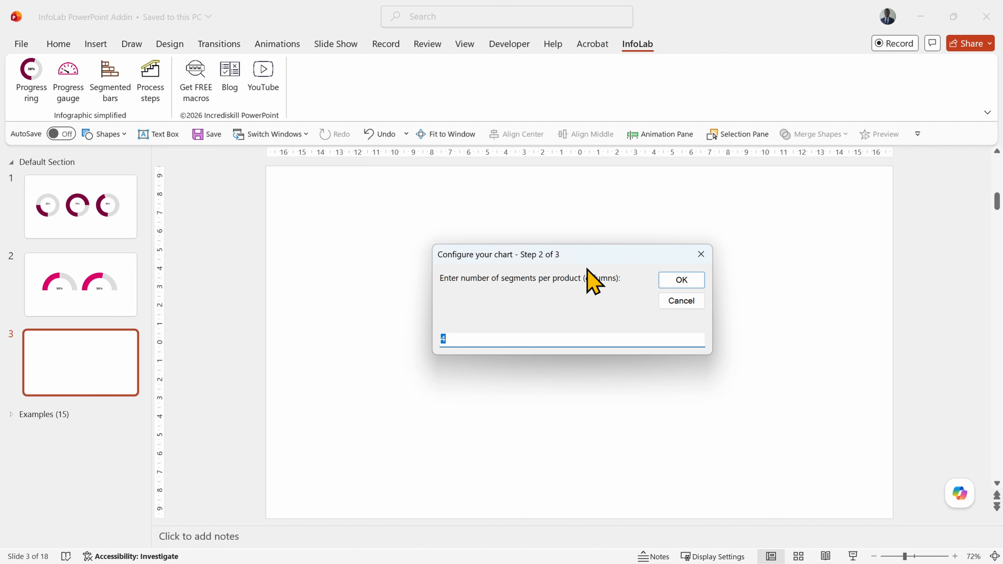
pyautogui.write('4')
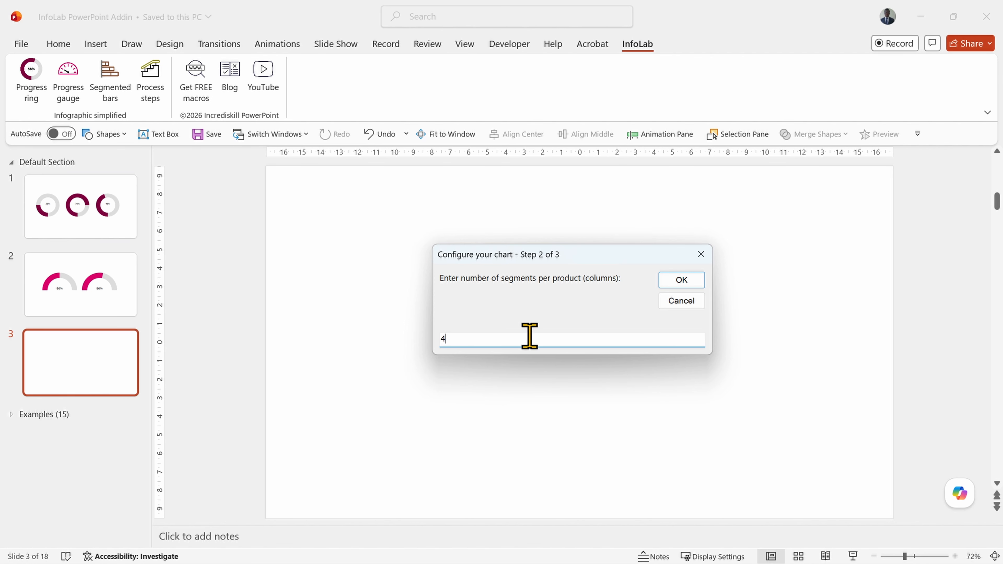
pyautogui.click(673, 284)
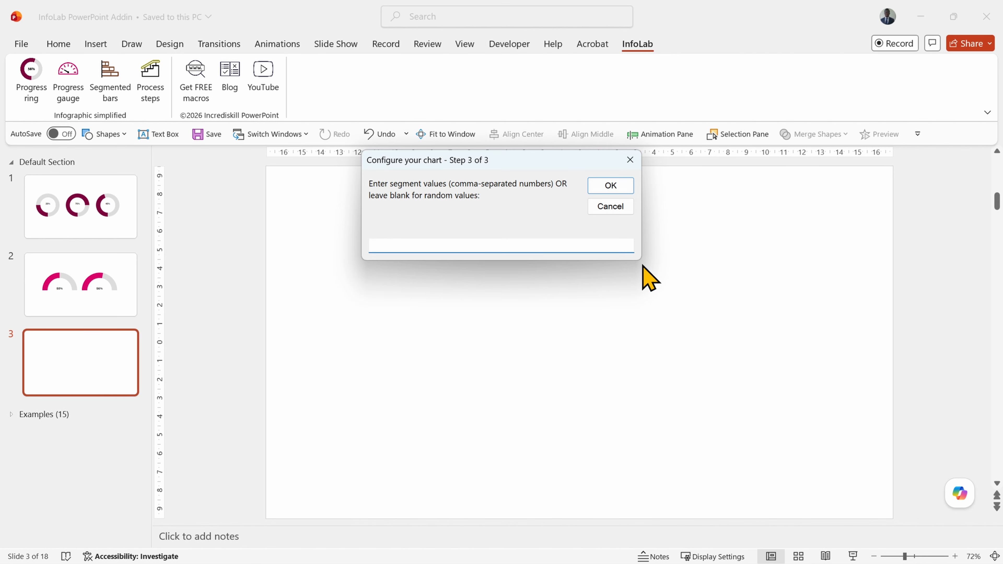
pyautogui.moveTo(514, 161); pyautogui.dragTo(559, 242)
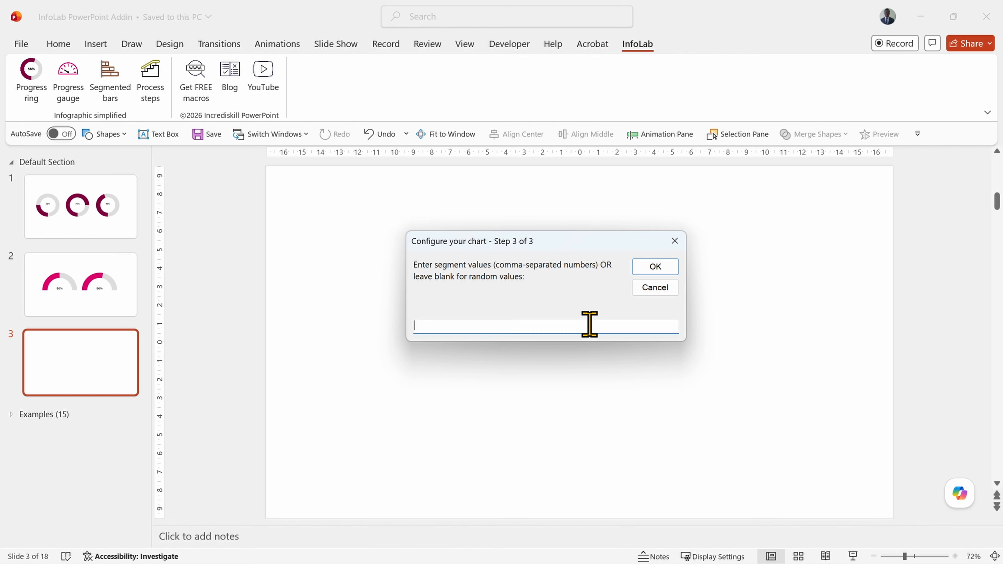
# Create the segmented bars chart with values 100, 150, 180, 200, 210, 240, 290, 310, 350, 390, 420, 450 and delete the total label beside Product 1.
pyautogui.write('100, 150, 180, 200, 210, 240, 290, 310, 350, 390, 420, 450')
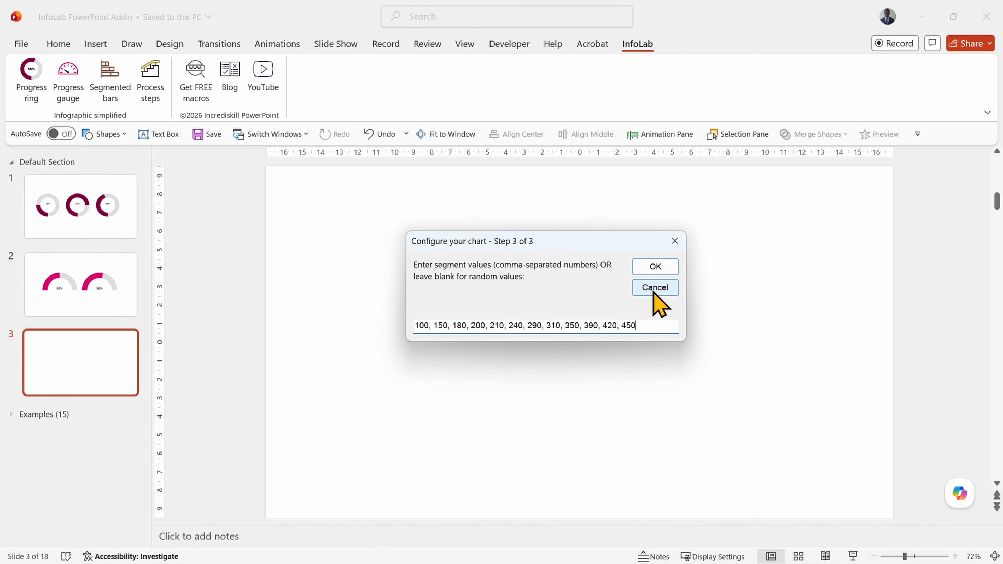
pyautogui.click(656, 268)
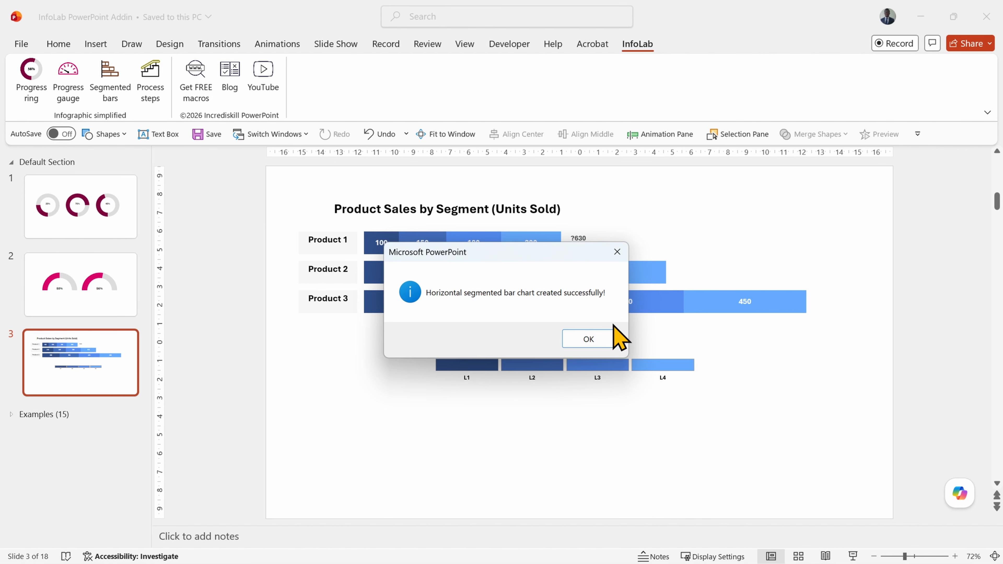
pyautogui.click(595, 341)
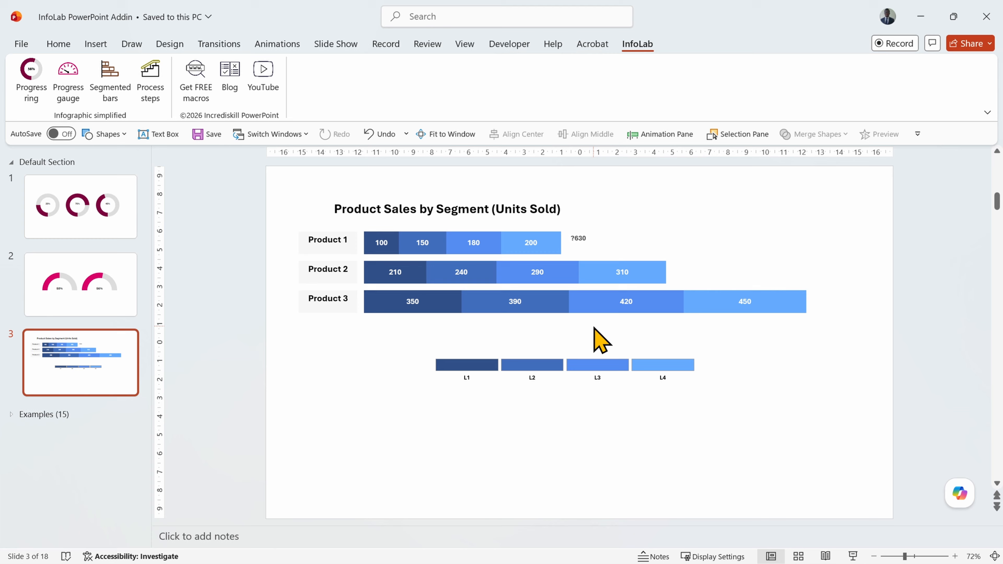
pyautogui.click(592, 245)
pyautogui.press('Delete')
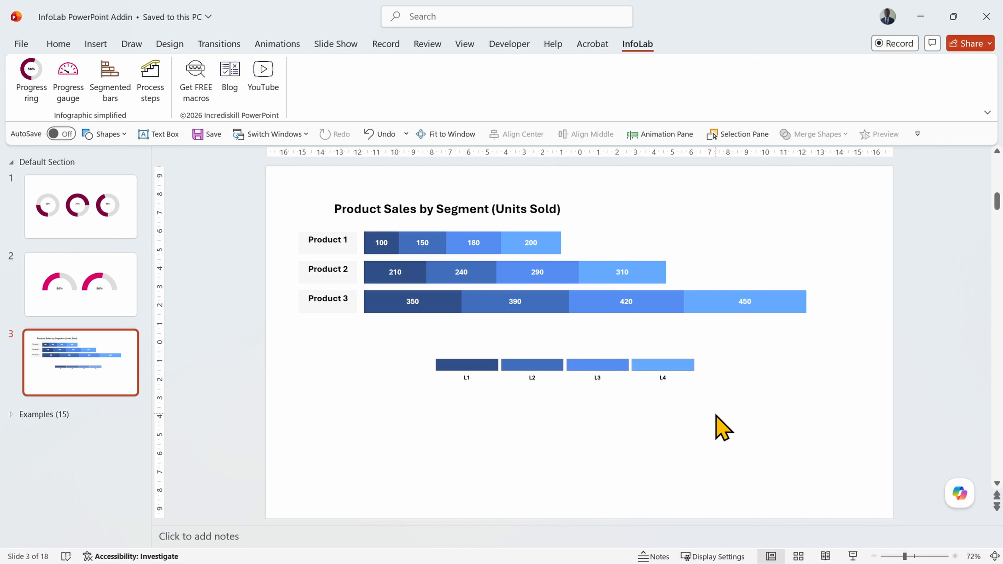
# Rename the first two legend labels below the bars, L1 and L2, as New York and London.
pyautogui.doubleClick(475, 380)
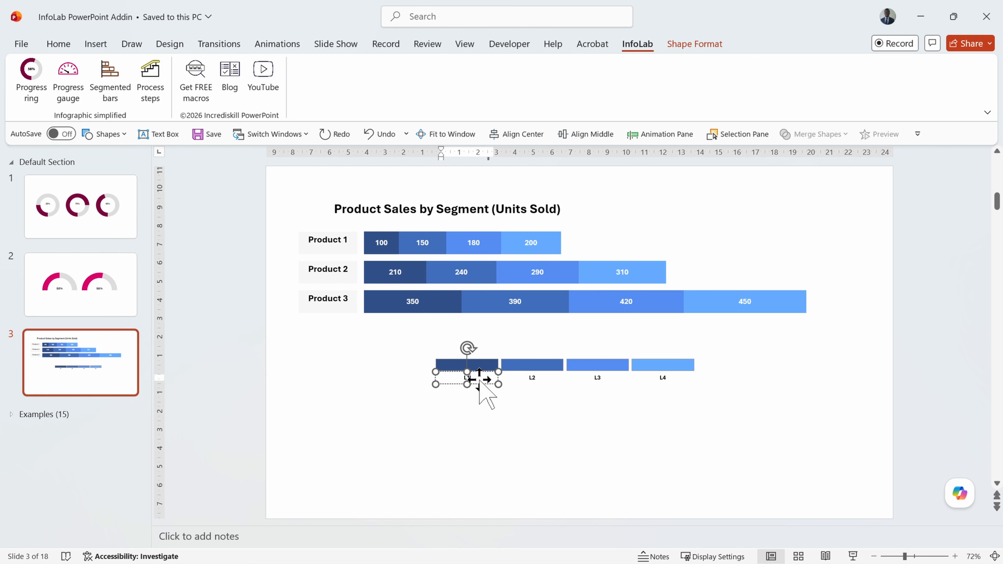
pyautogui.press('BackSpace')
pyautogui.write('New York')
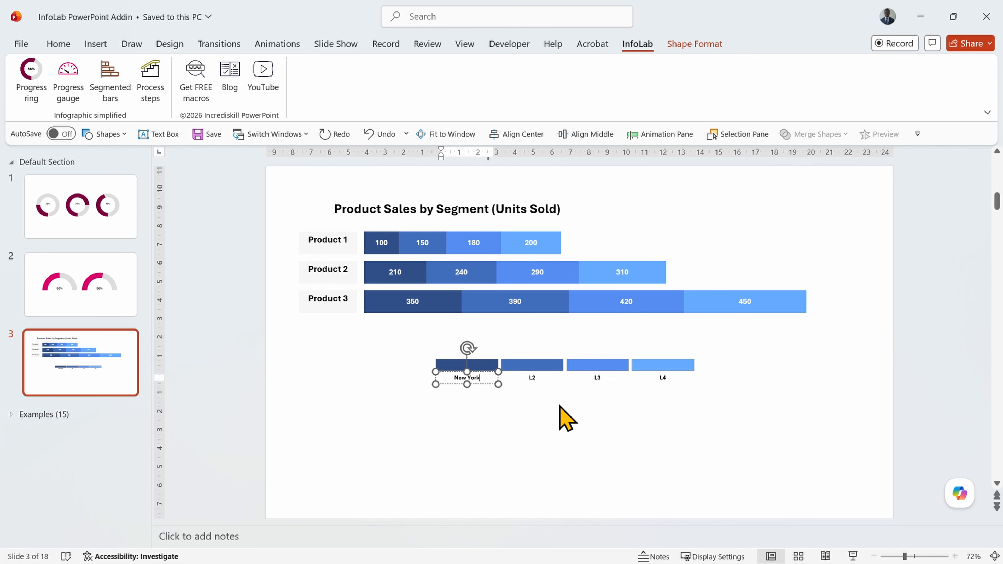
pyautogui.click(540, 379)
pyautogui.click(536, 377)
pyautogui.press('BackSpace')
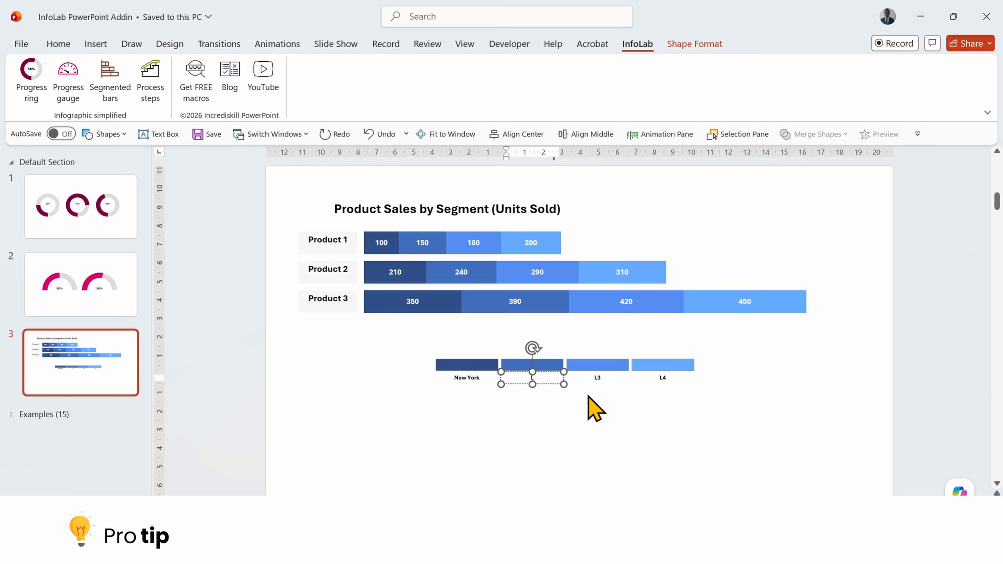
pyautogui.write('London')
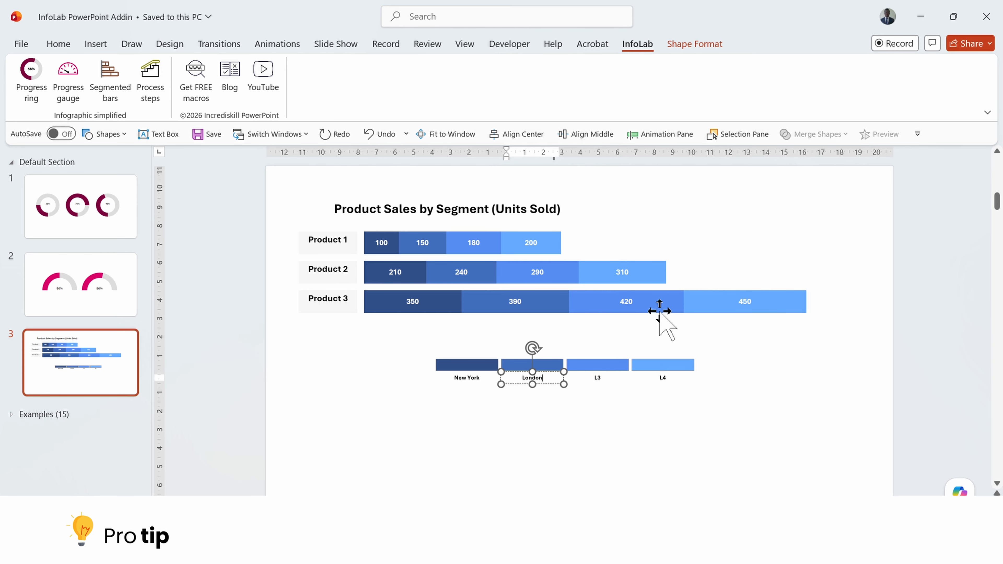
# Rename the third legend label, L3, as Port Louis.
pyautogui.click(598, 378)
pyautogui.click(611, 373)
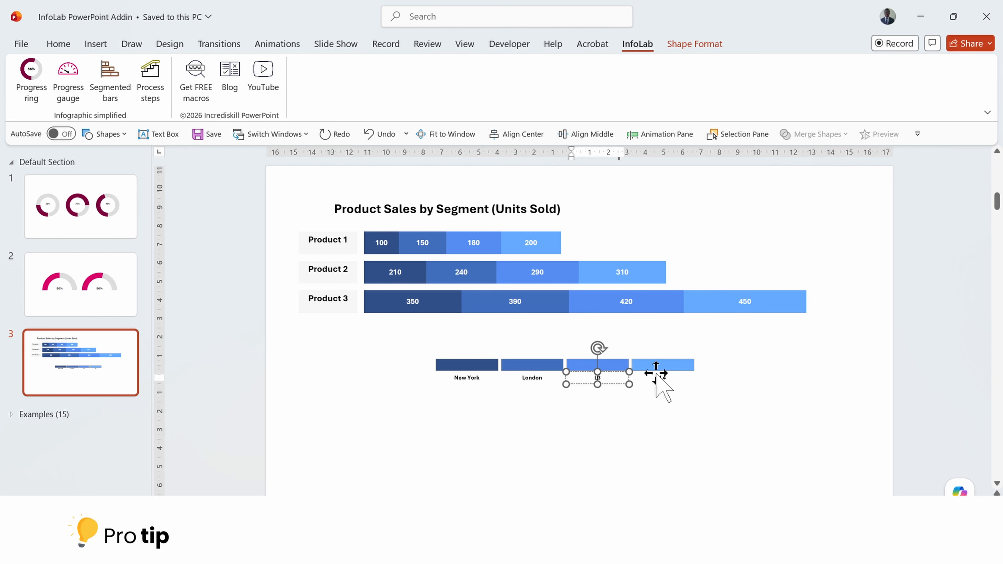
pyautogui.press('BackSpace')
pyautogui.press('BackSpace')
pyautogui.write('Port Louis')
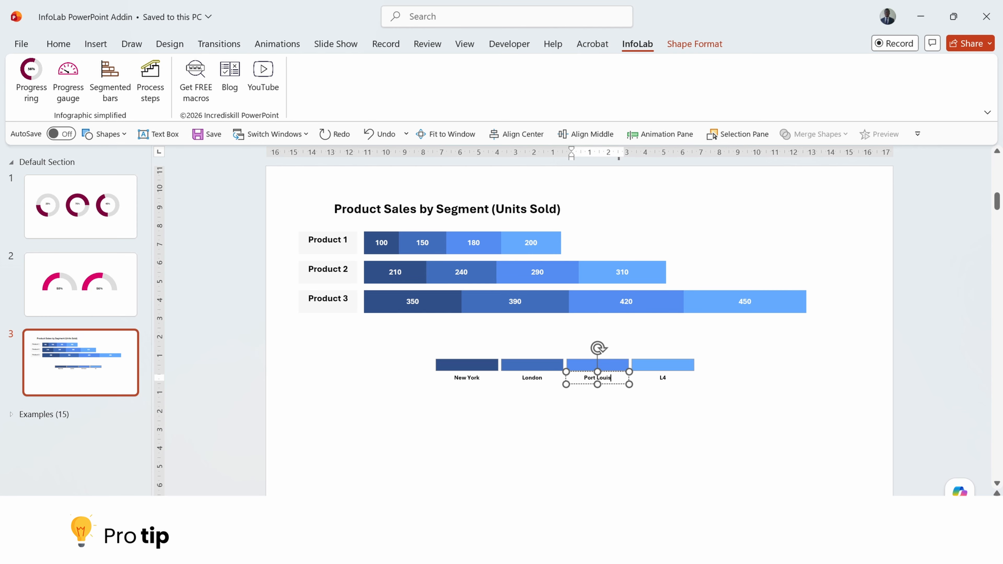
# Open the fourth legend label, L4, for text editing.
pyautogui.click(663, 377)
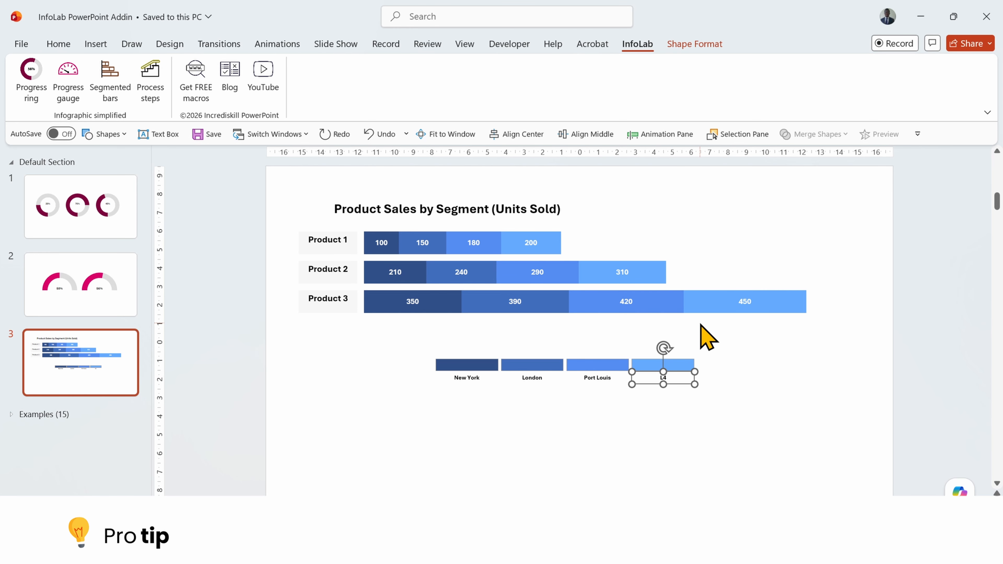
pyautogui.click(663, 379)
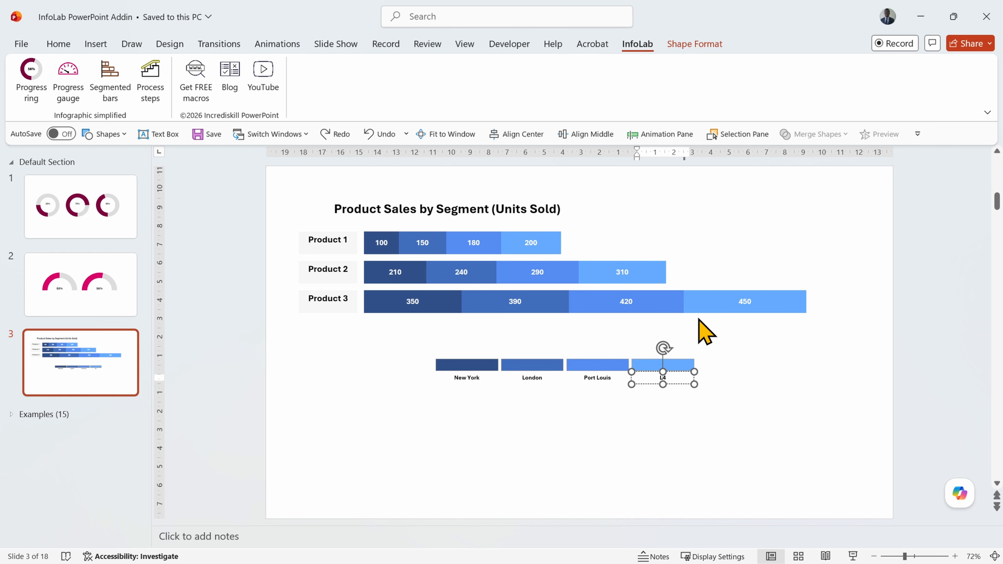